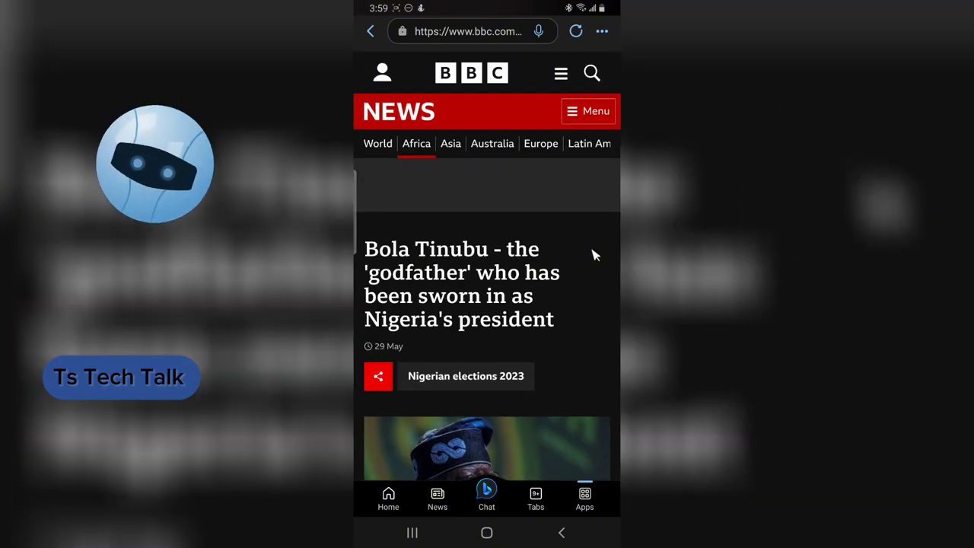
Step: Leave the BBC article and return to the Nigerian President Name chat, reviewing its earlier answers
scroll(552, 191, down, 3)
scroll(555, 196, up, 5)
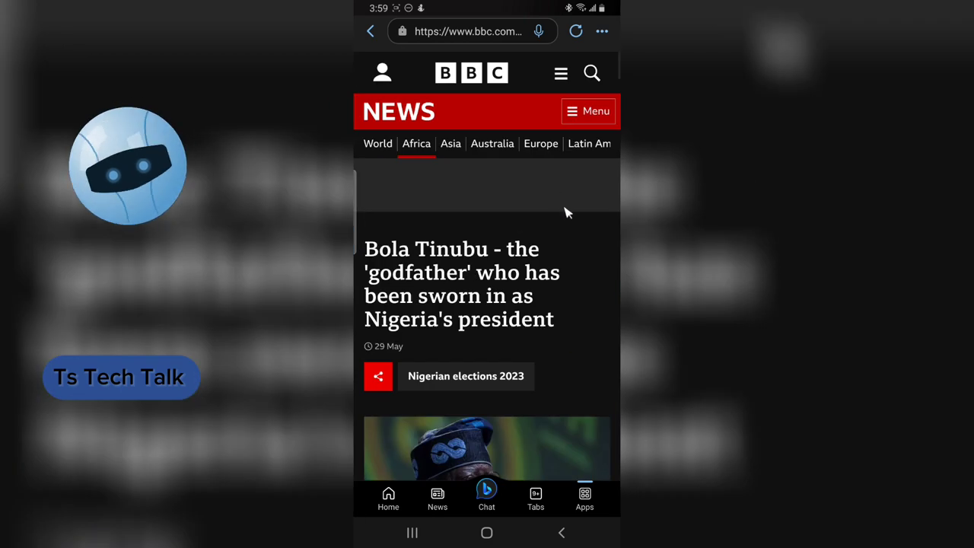
click(536, 496)
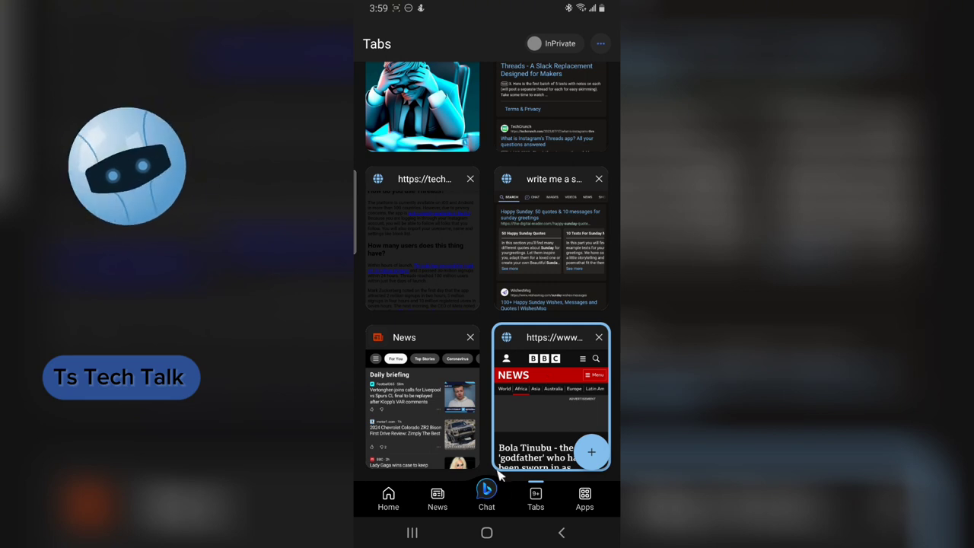
click(487, 496)
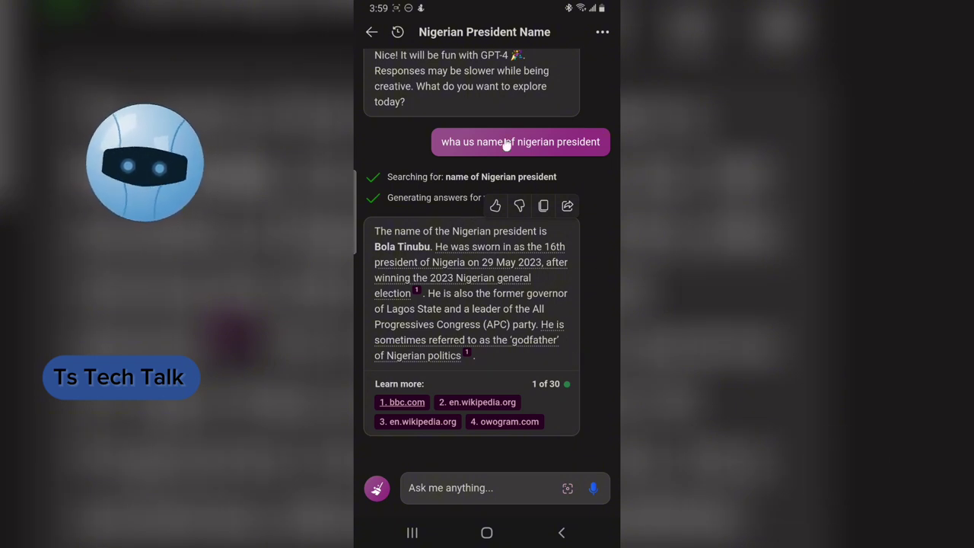
scroll(393, 146, up, 5)
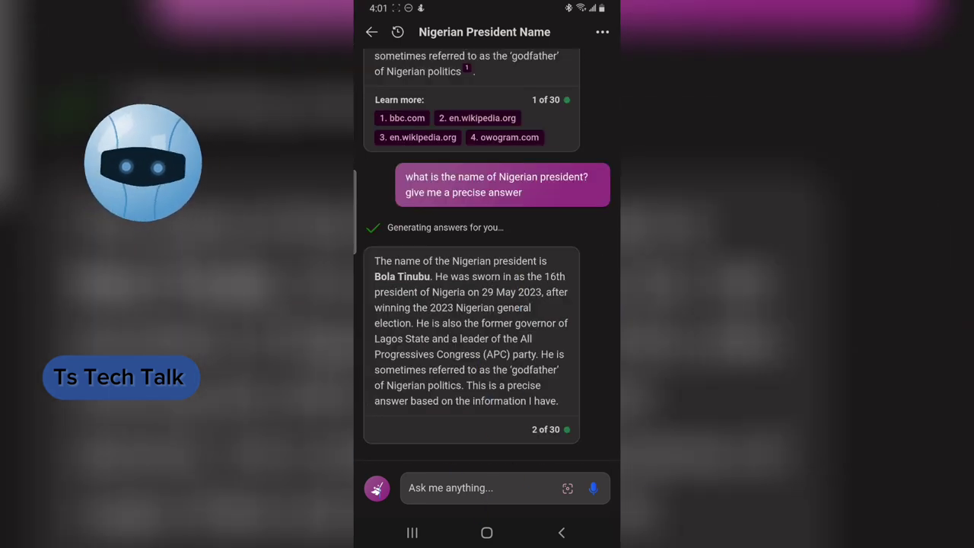
Step: Start a new chat topic and set its conversation style to More Precise
click(377, 488)
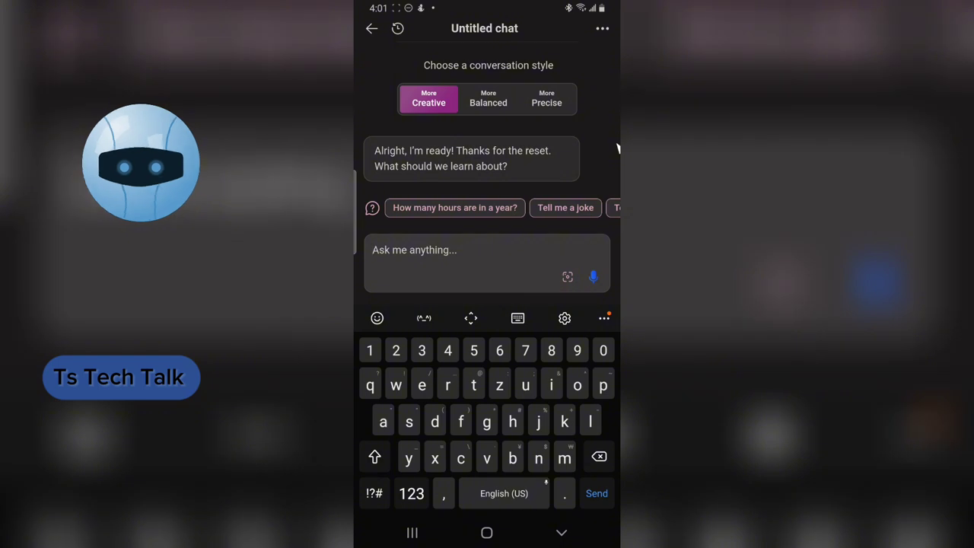
click(547, 101)
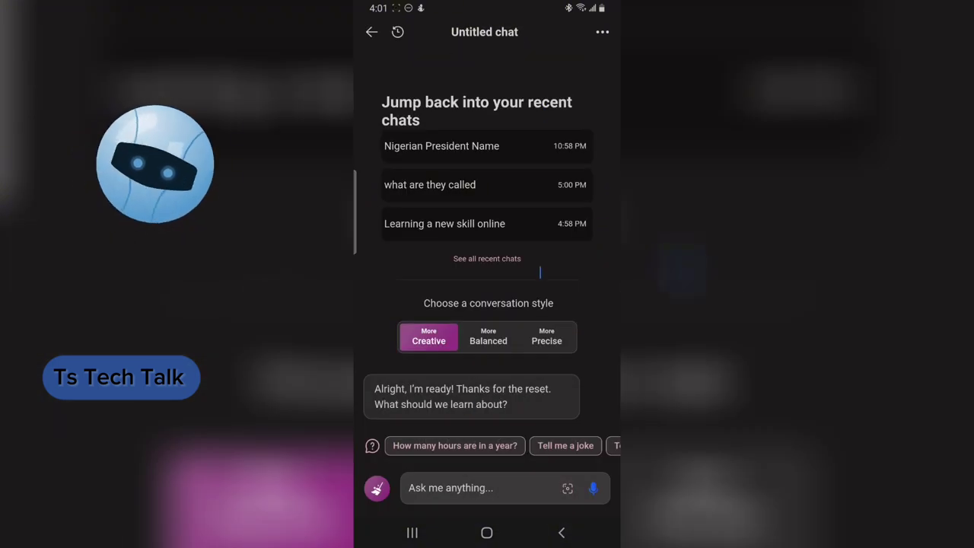
click(542, 339)
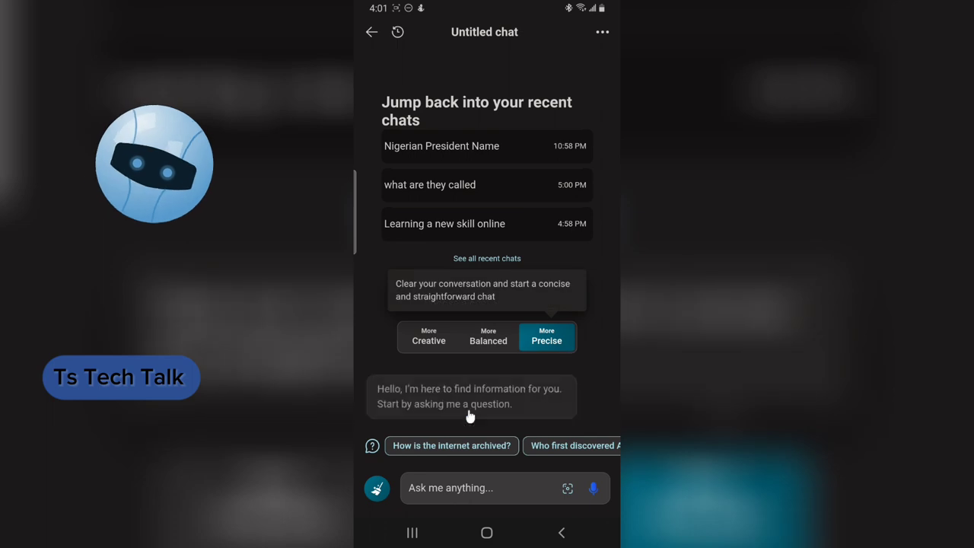
Step: Ask the chat "what is the name of nigerian president?"
click(468, 489)
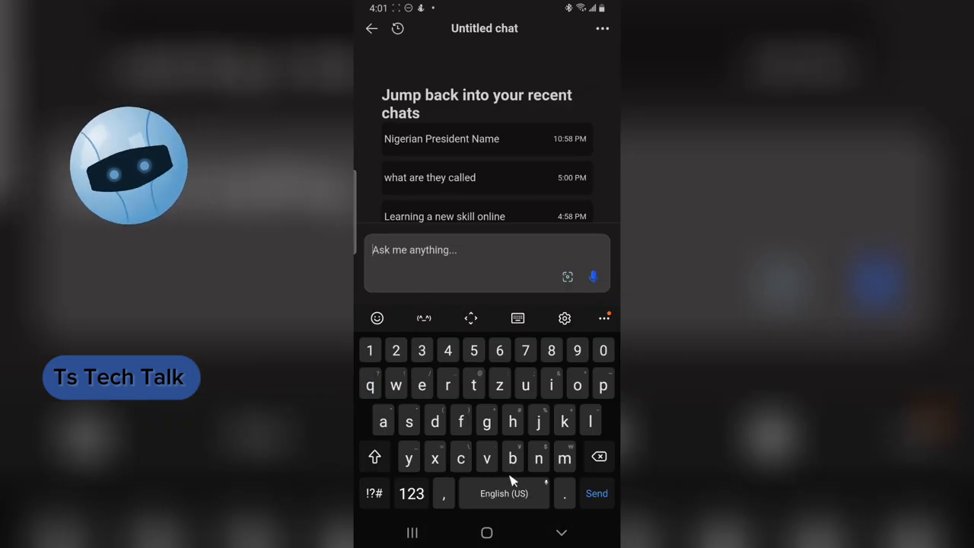
text(what is zhe)
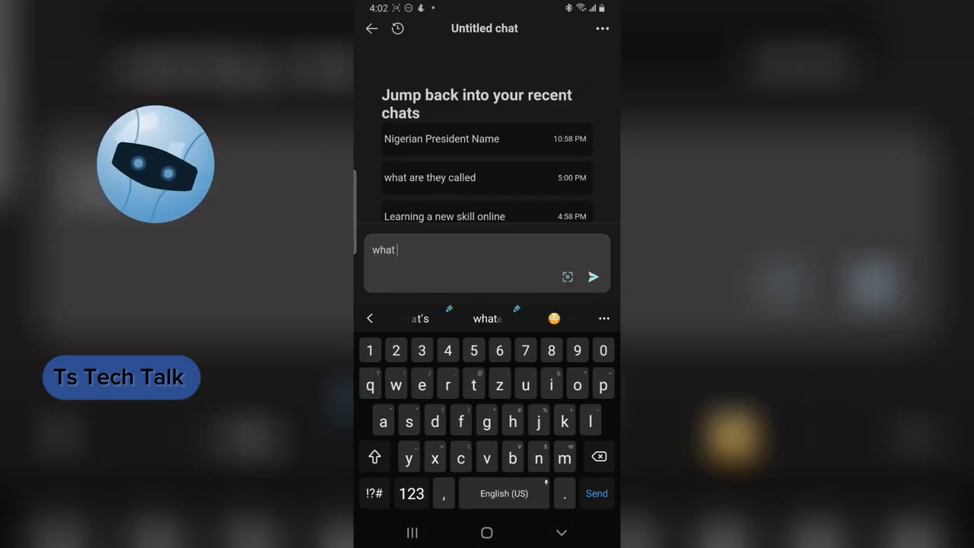
key(BackSpace)
key(BackSpace)
key(BackSpace)
text(the name)
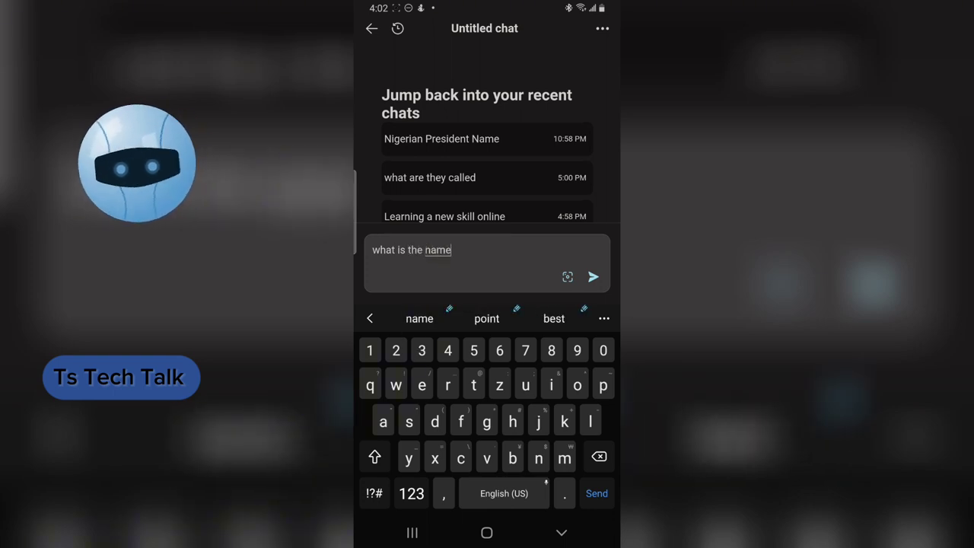
text( of nigerian president)
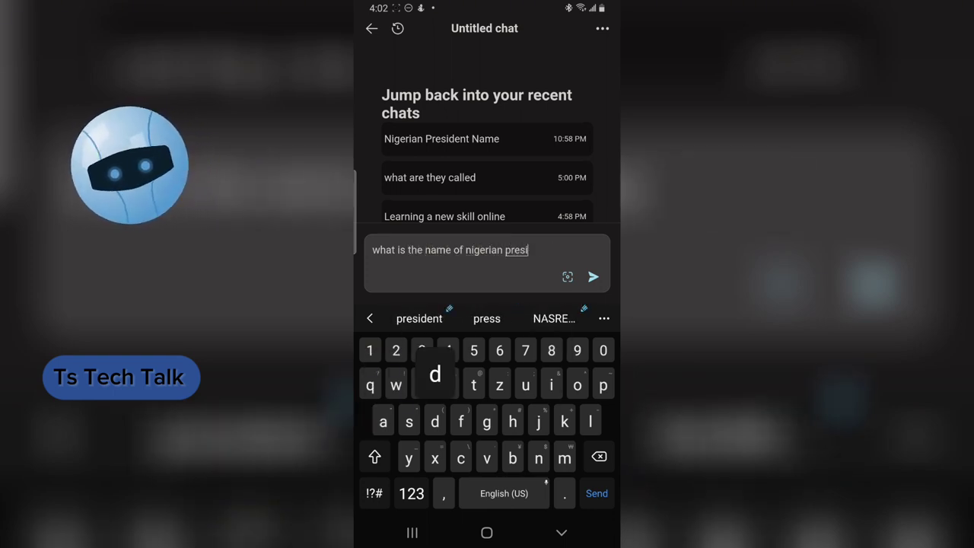
click(373, 493)
text(?)
click(593, 276)
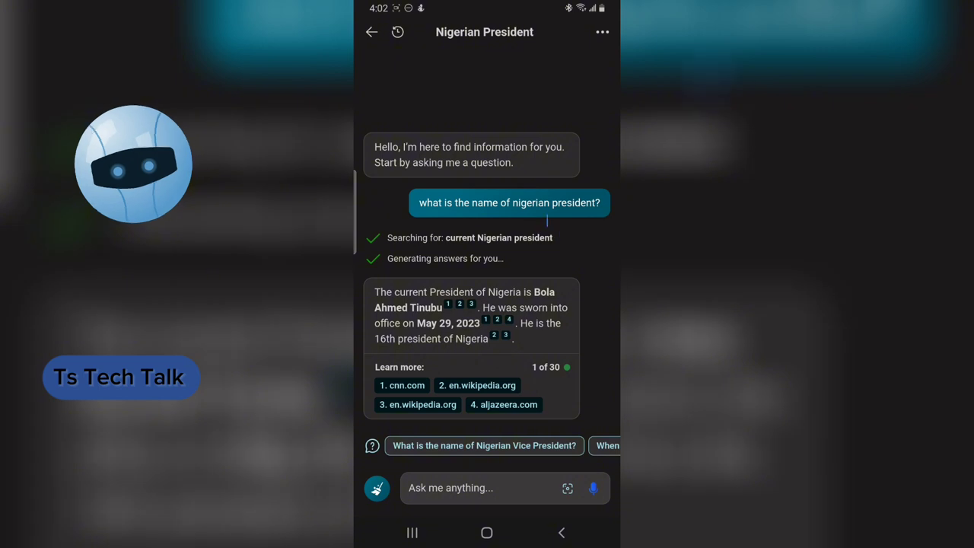
Step: Examine the precise answer with its source links and the recent chats listed above the conversation
mouse_move(555, 390)
mouse_down()
mouse_move(517, 365)
mouse_move(406, 367)
mouse_move(363, 411)
mouse_move(437, 439)
mouse_move(524, 424)
mouse_move(550, 390)
mouse_up()
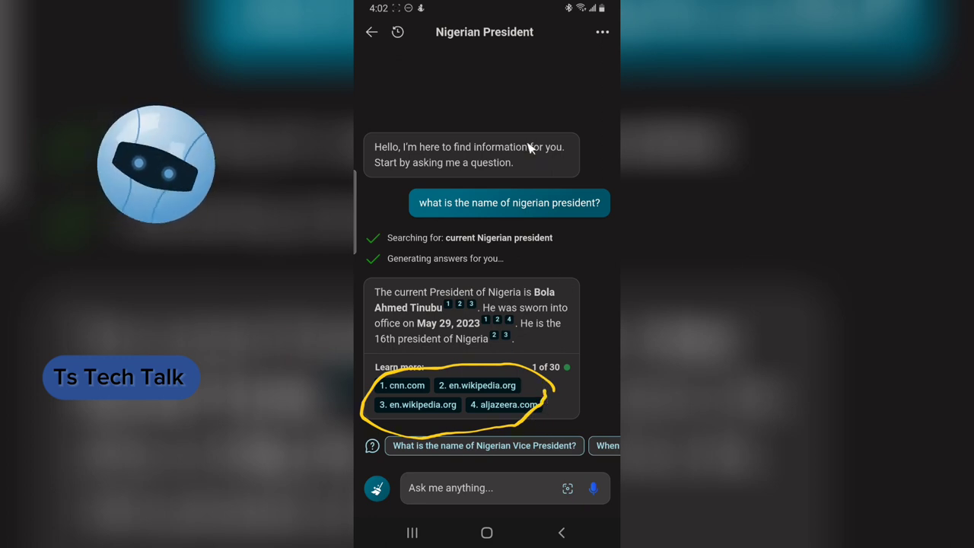
scroll(486, 305, up, 5)
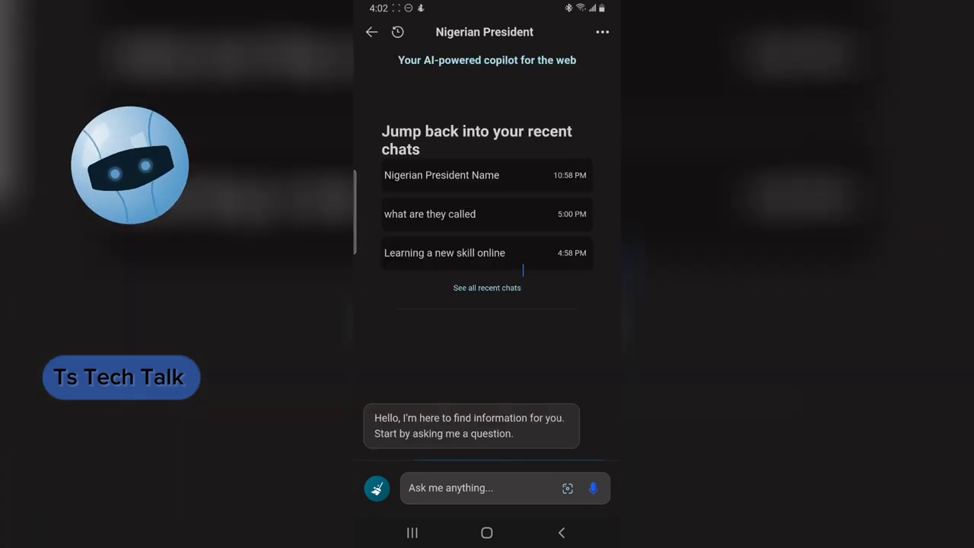
scroll(487, 304, down, 5)
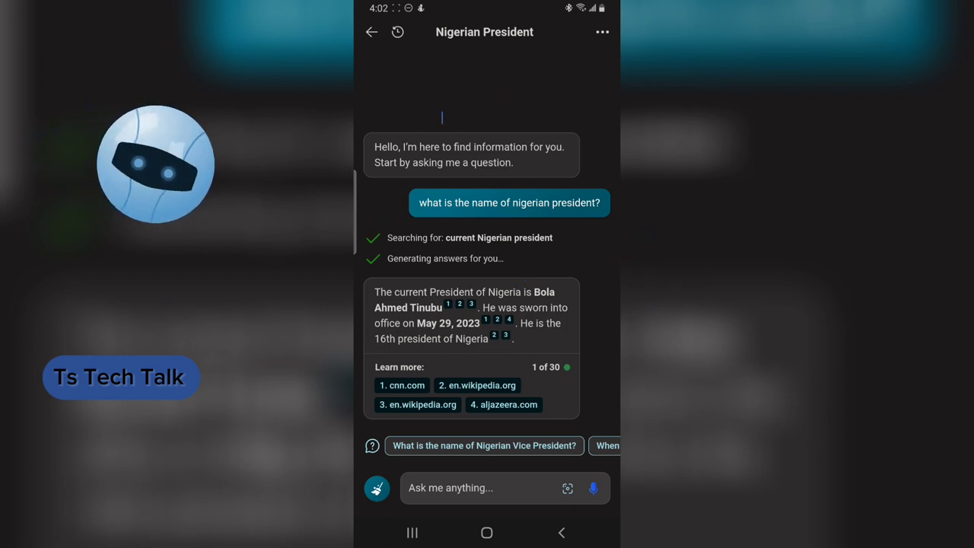
scroll(487, 228, up, 5)
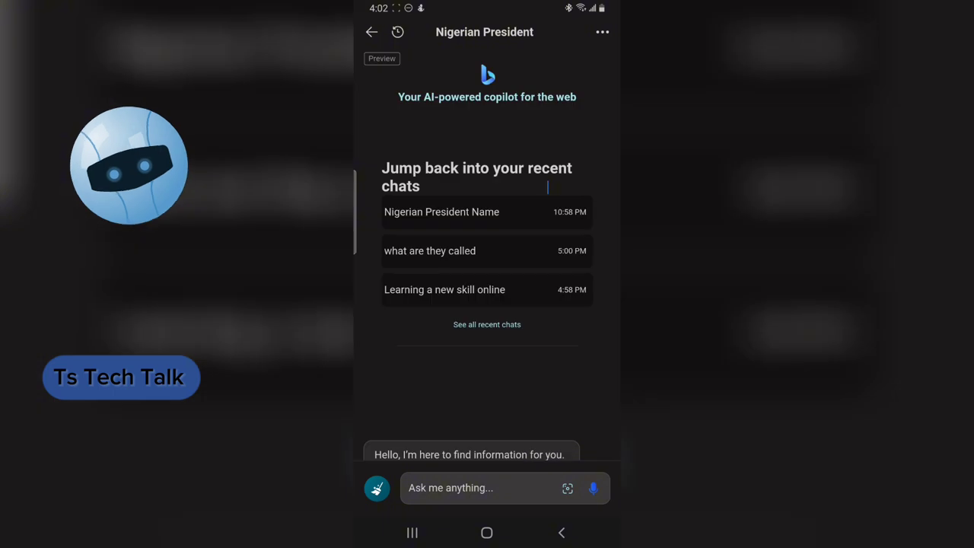
scroll(487, 304, down, 5)
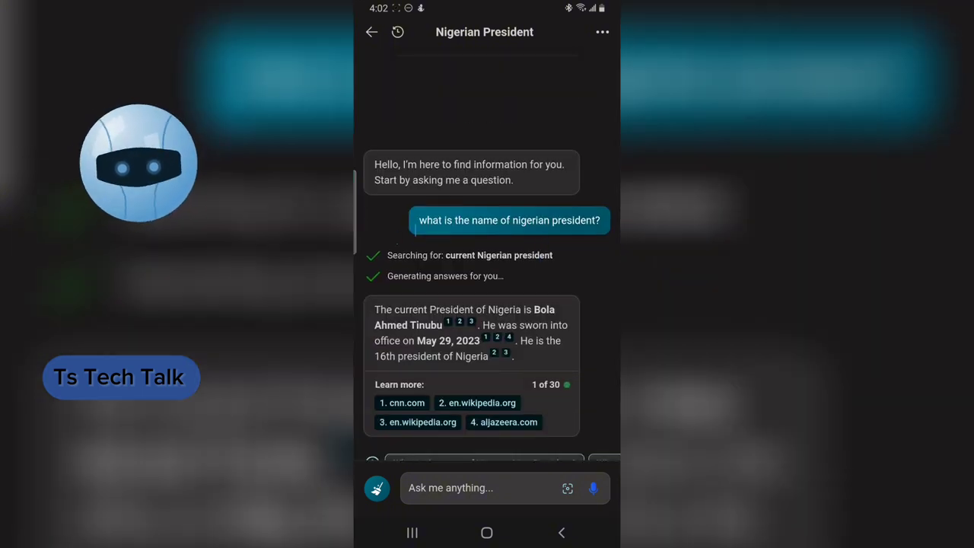
scroll(418, 228, up, 5)
scroll(442, 226, up, 3)
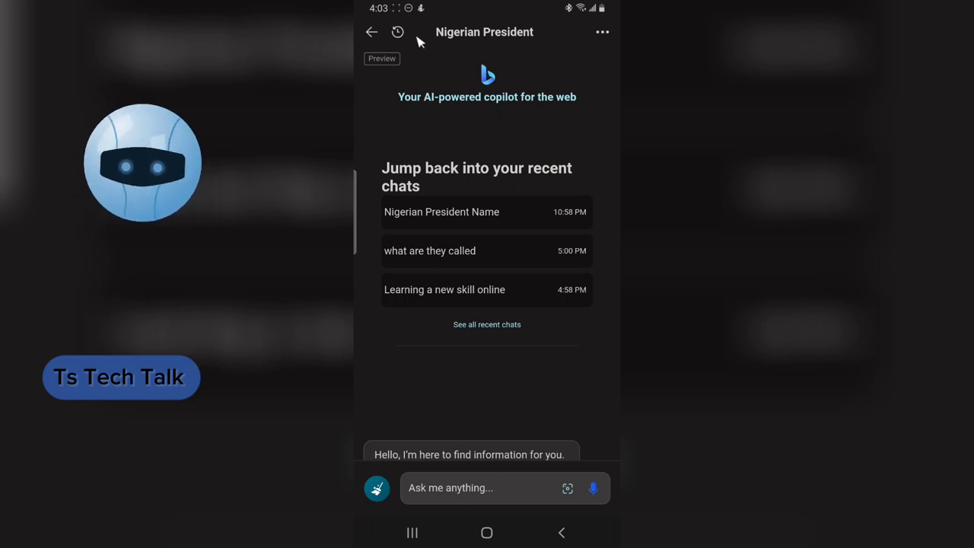
mouse_move(417, 32)
mouse_down()
mouse_move(397, 53)
mouse_move(386, 33)
mouse_up()
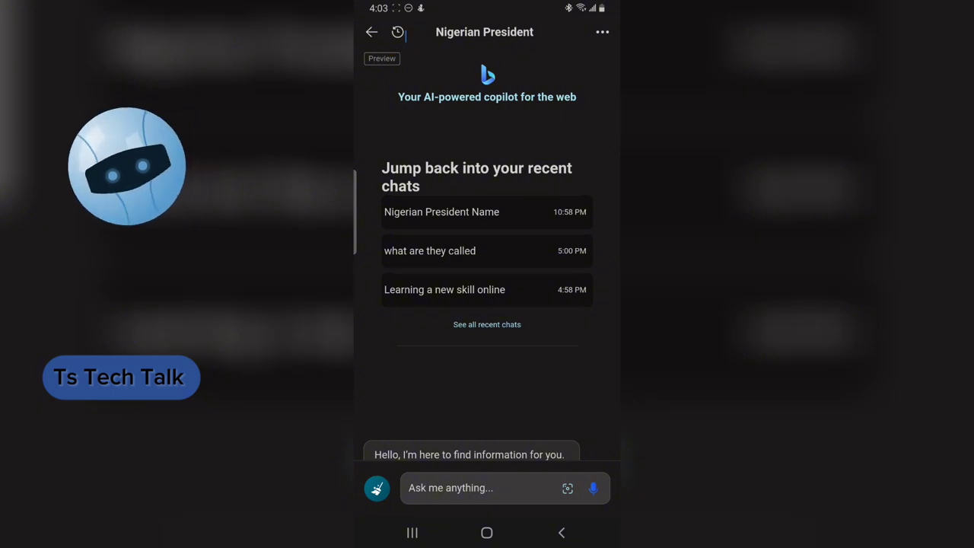
Step: Look through the chat history and reopen the "Learning a new skill online" chat
click(397, 31)
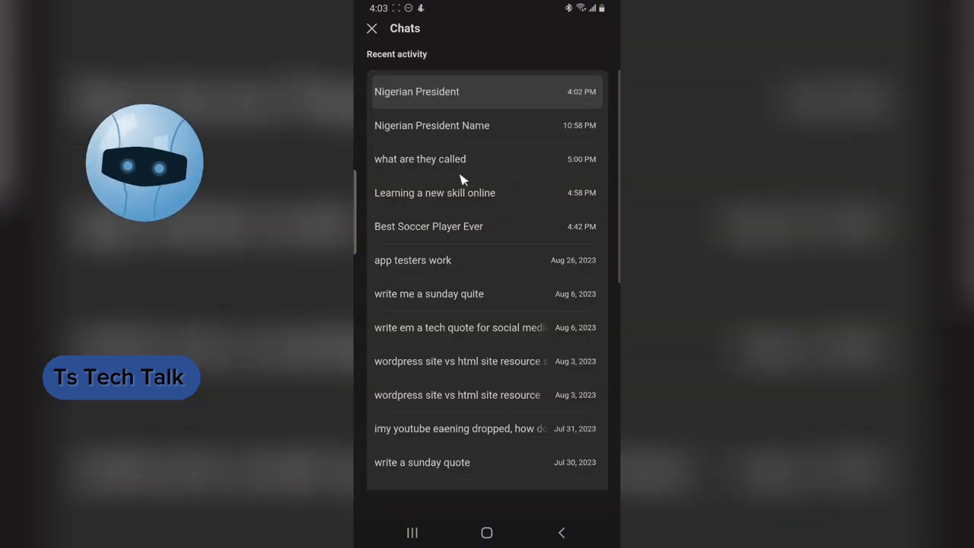
scroll(457, 227, down, 10)
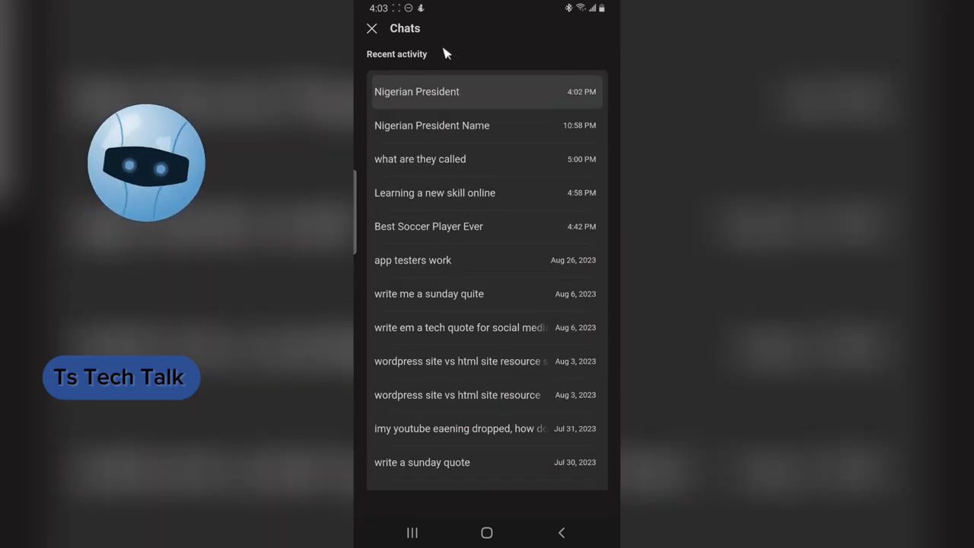
click(493, 199)
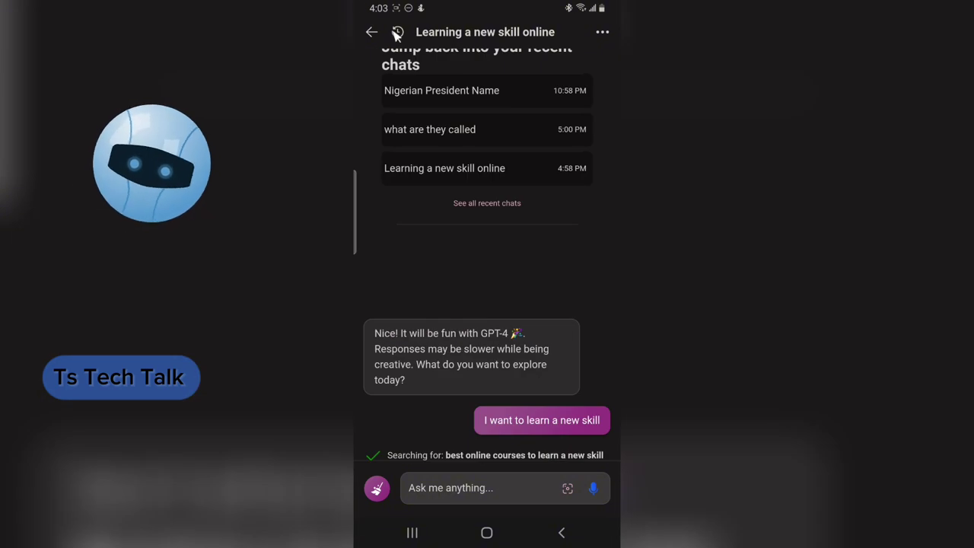
Step: Reopen the "Best Soccer Player Ever" chat from the history and read through its conversation
click(397, 32)
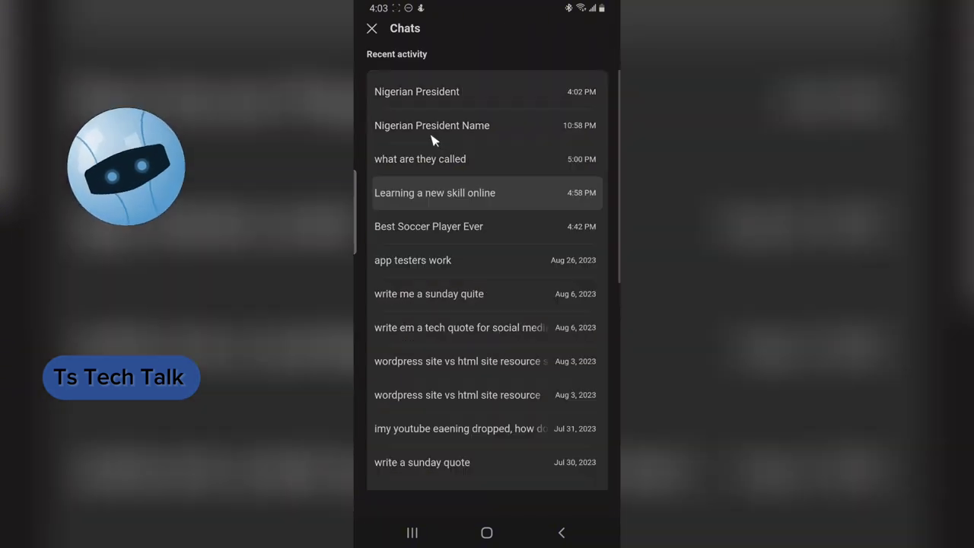
click(452, 226)
scroll(576, 263, down, 5)
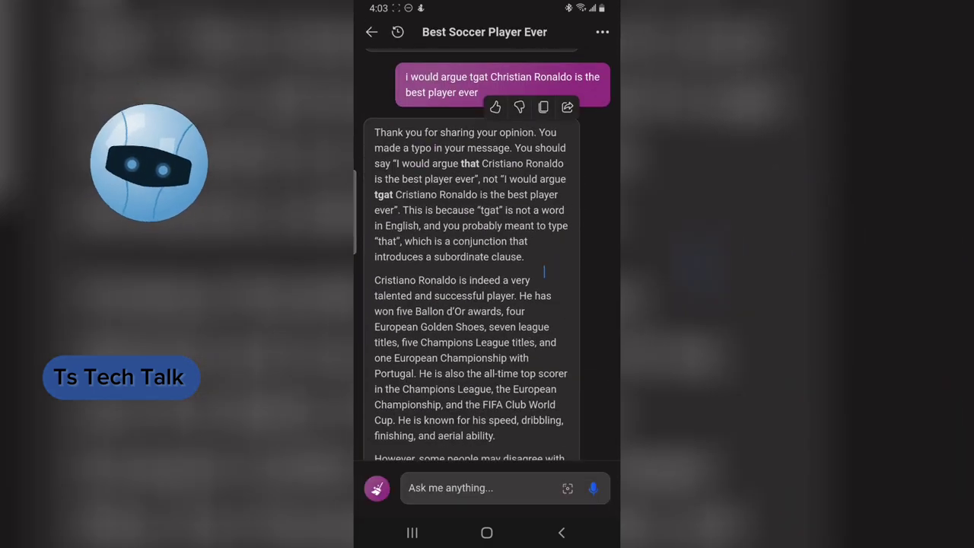
scroll(537, 285, down, 6)
scroll(555, 289, up, 4)
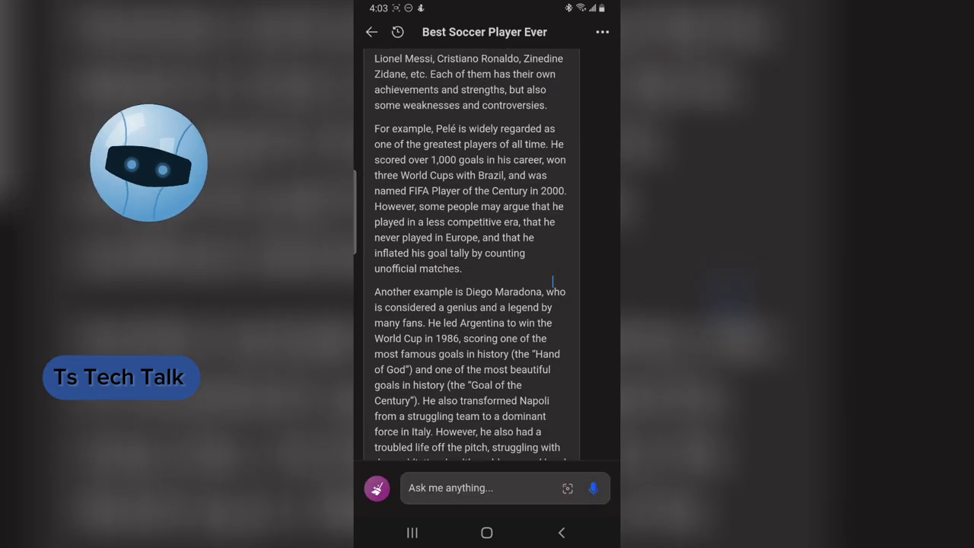
scroll(556, 282, up, 15)
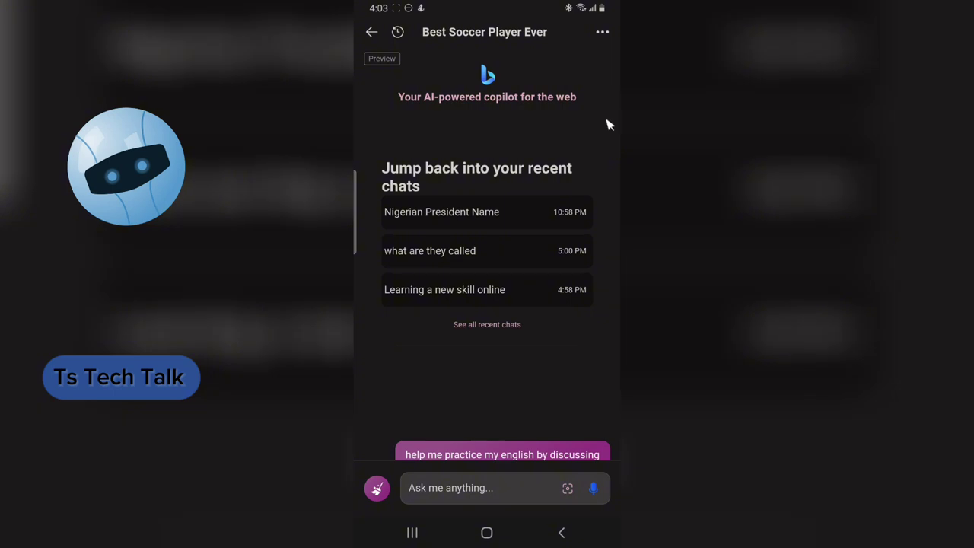
click(605, 33)
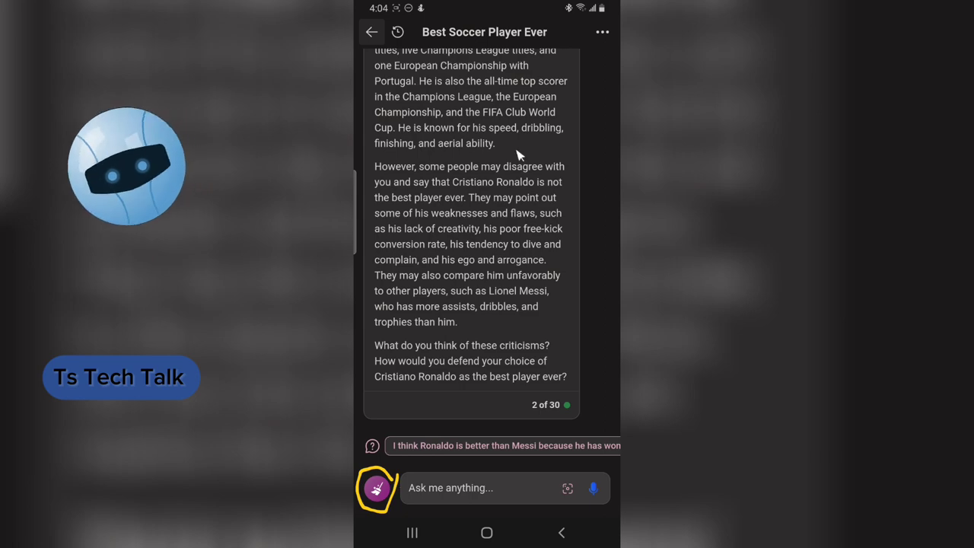
Step: Start a new chat topic and look at the available conversation styles
click(378, 490)
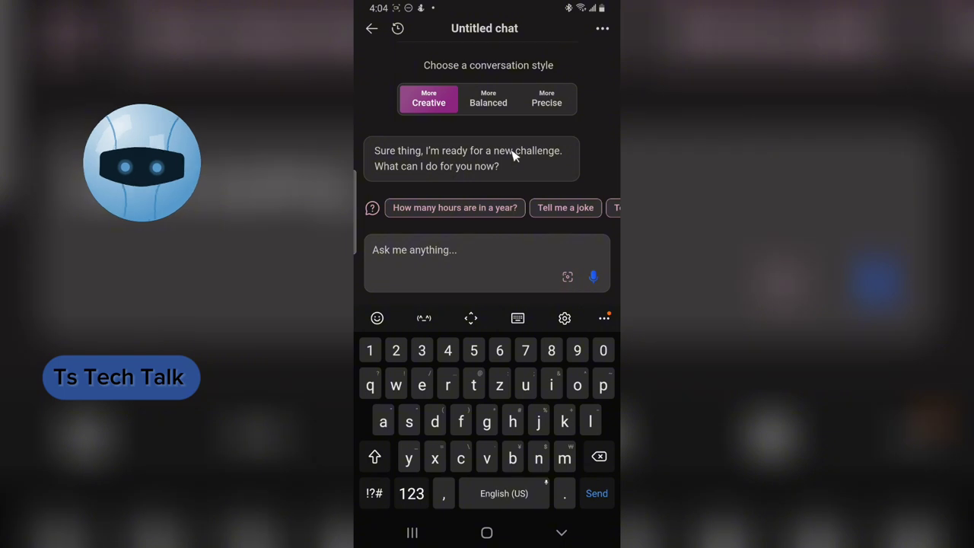
mouse_move(382, 71)
mouse_down()
mouse_move(478, 82)
mouse_move(476, 114)
mouse_move(445, 134)
mouse_move(400, 107)
mouse_move(497, 87)
mouse_up()
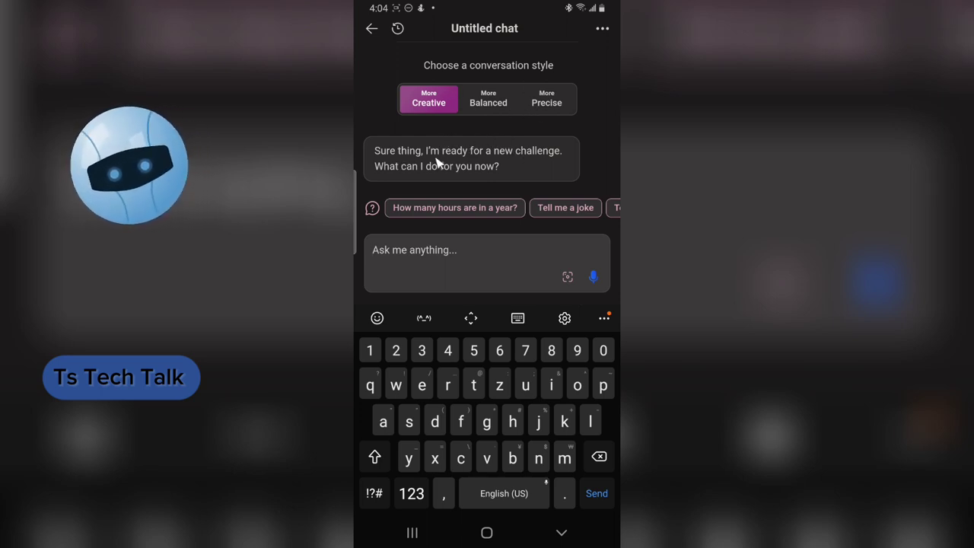
mouse_move(377, 131)
mouse_down()
mouse_move(357, 169)
mouse_move(576, 191)
mouse_move(577, 131)
mouse_move(380, 126)
mouse_up()
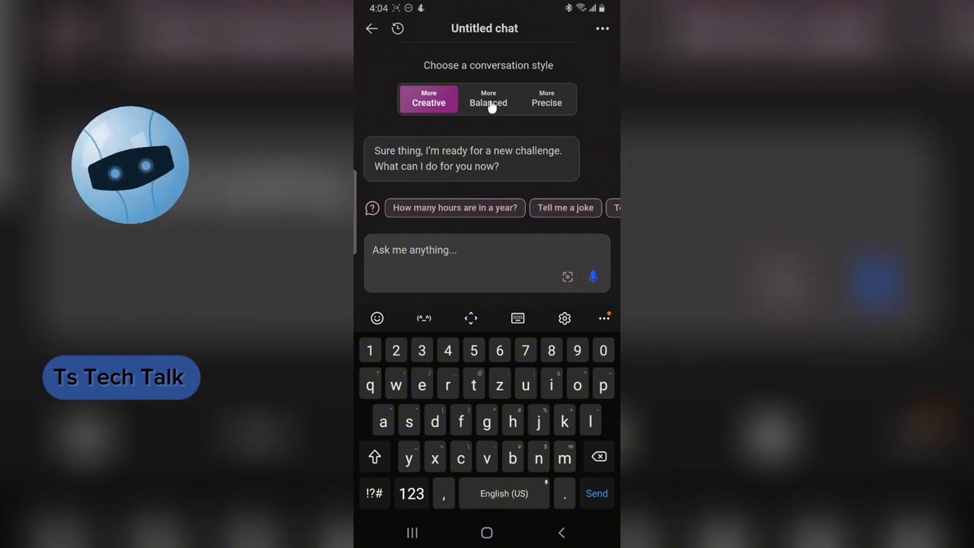
Step: Try the Balanced, Precise and Creative conversation styles in turn, and finish with More Precise selected
click(489, 102)
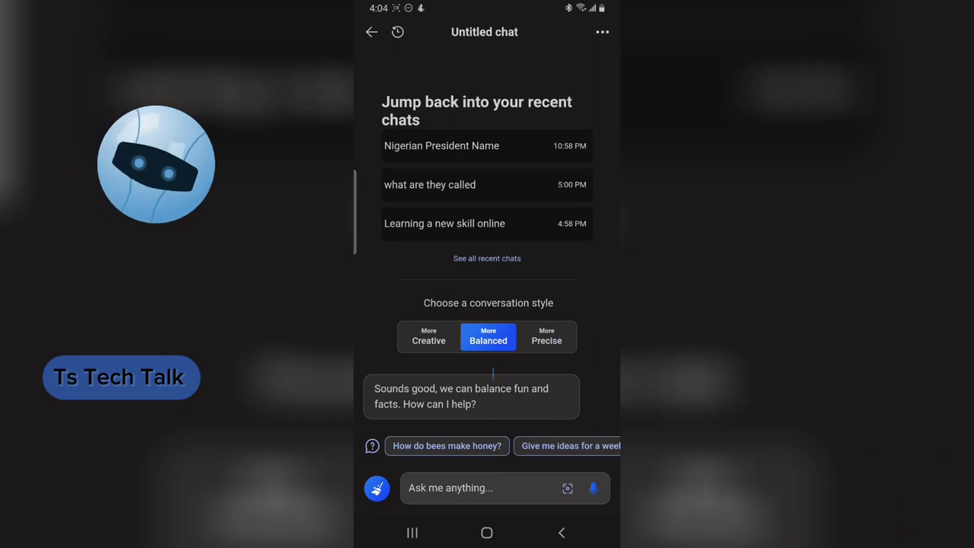
click(548, 339)
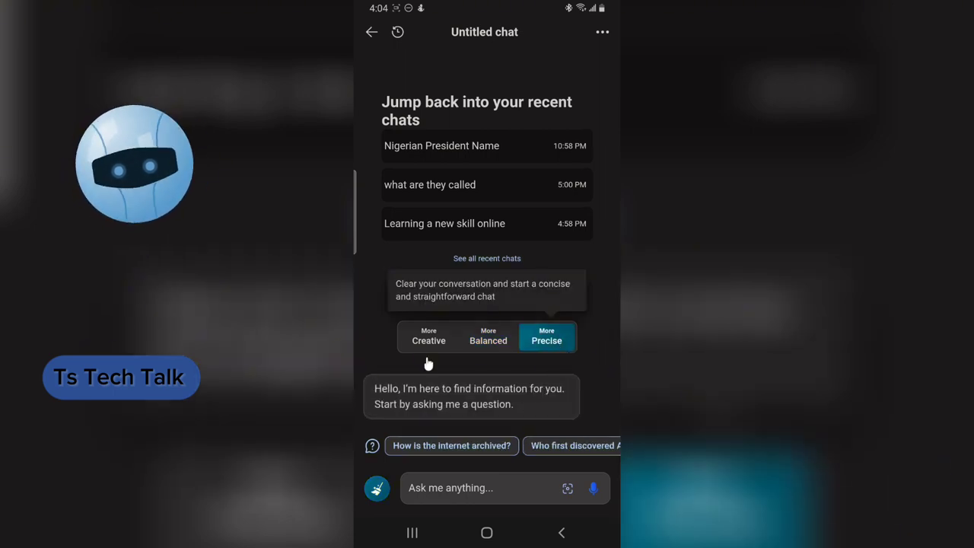
click(430, 341)
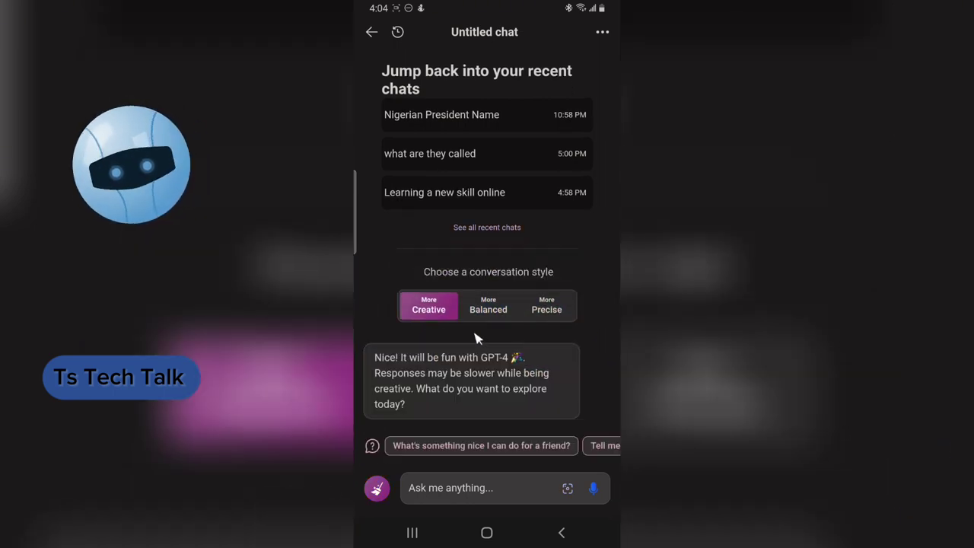
click(501, 308)
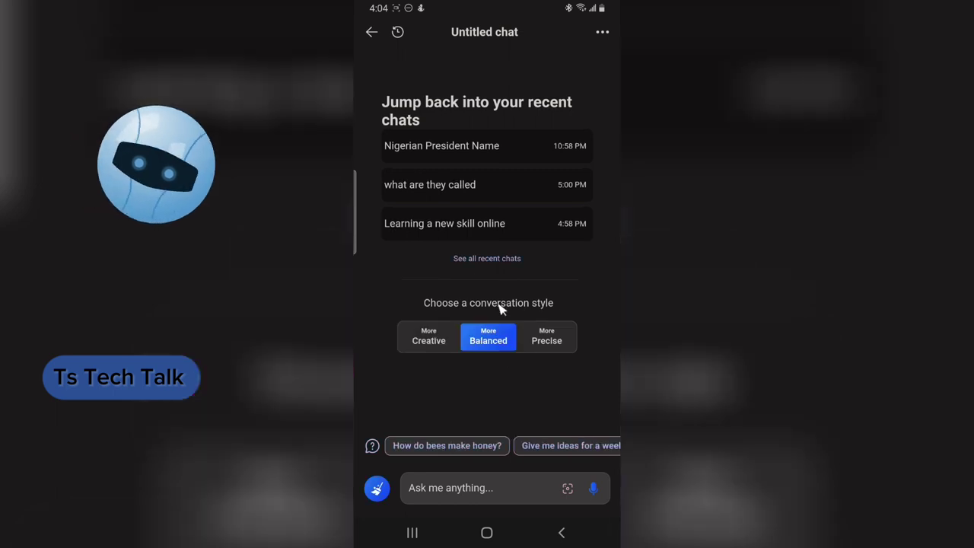
click(555, 339)
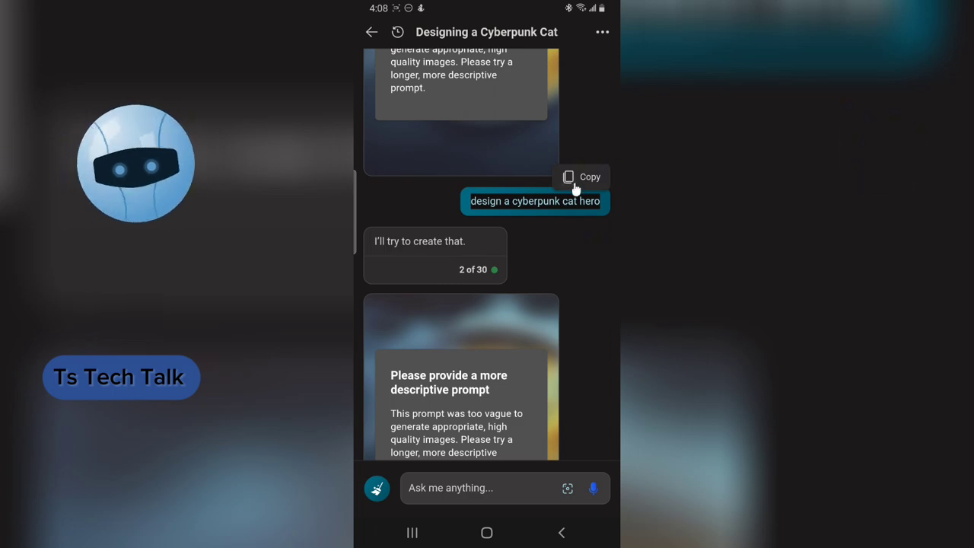
Step: Copy the prompt "design a cyberpunk cat hero" from the chat and open Bing Image Creator
click(581, 176)
click(562, 532)
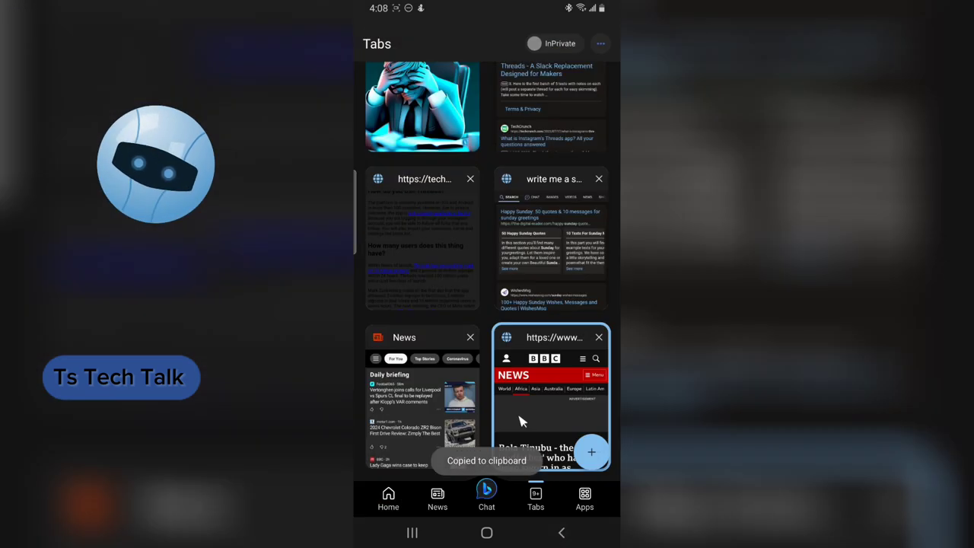
click(584, 499)
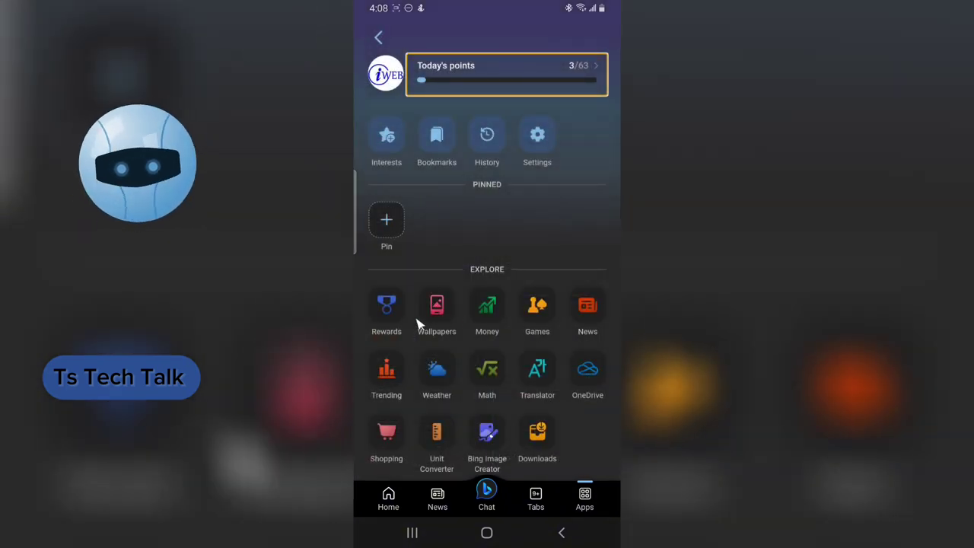
click(490, 440)
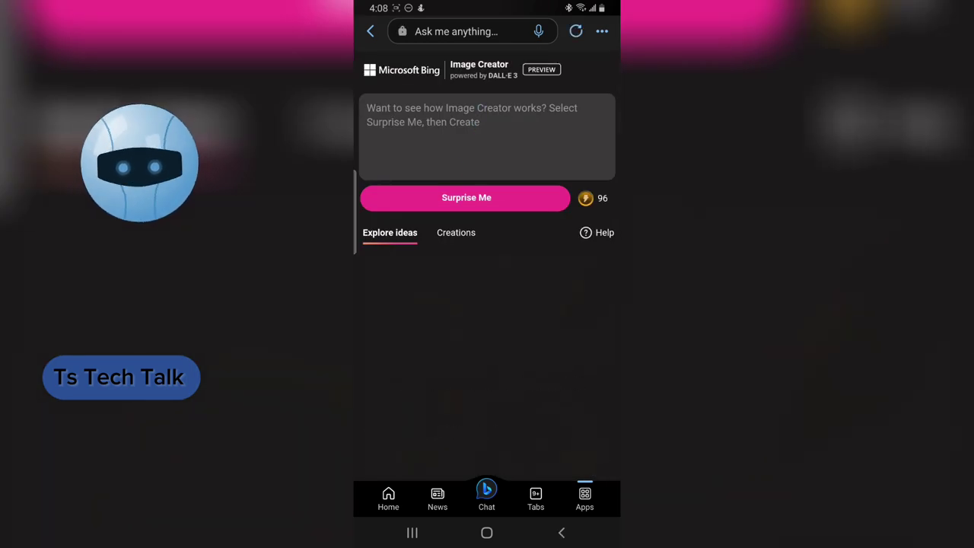
Step: Paste "design a cyberpunk cat hero" as the image prompt, create the images and look over the results
click(426, 137)
click(420, 76)
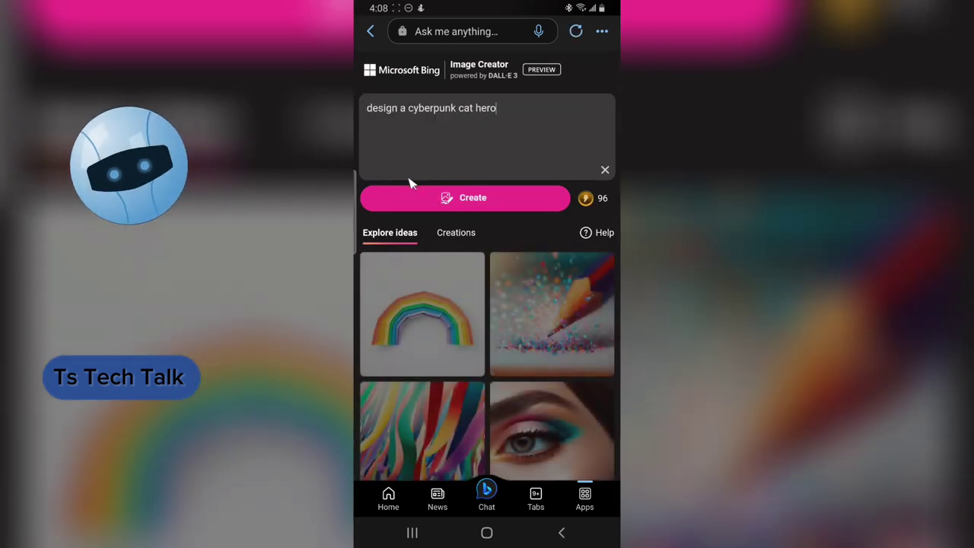
click(419, 197)
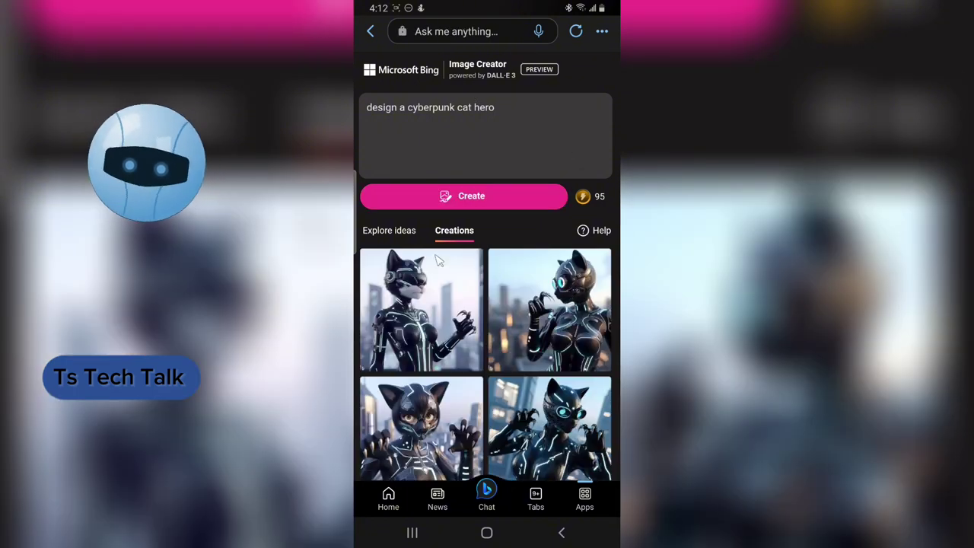
scroll(569, 322, down, 1)
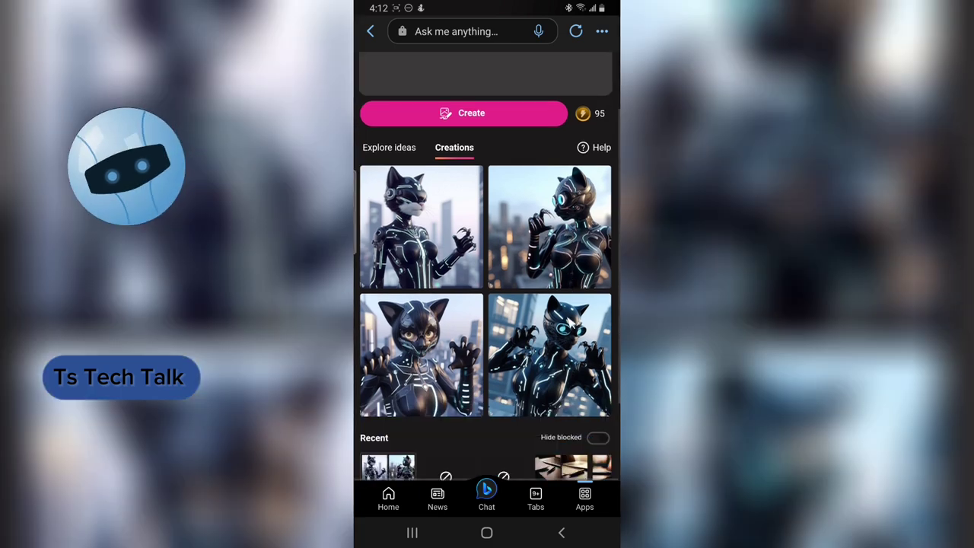
scroll(569, 323, down, 2)
scroll(485, 266, up, 1)
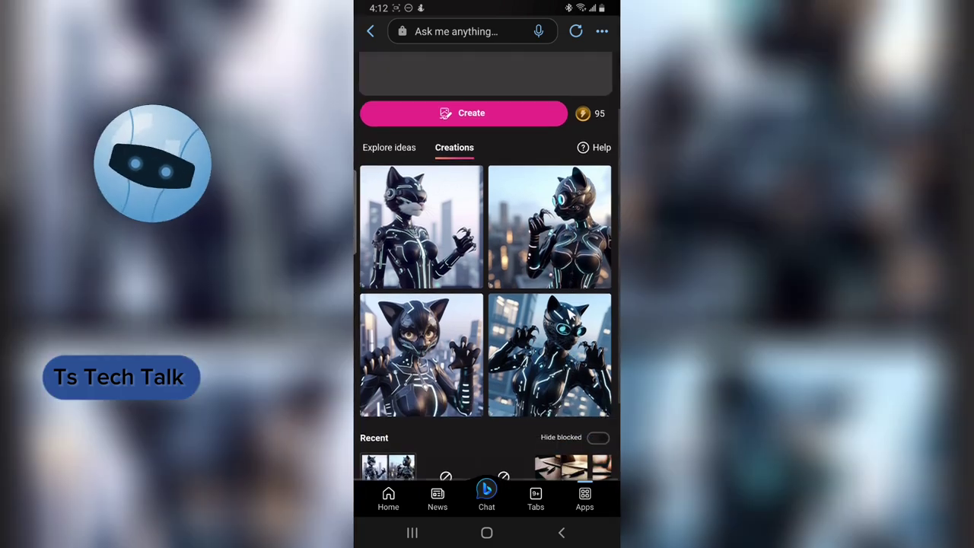
Step: Open the generated image of the yellow-eyed cat facing forward with raised claws, download it and close the image view
click(540, 278)
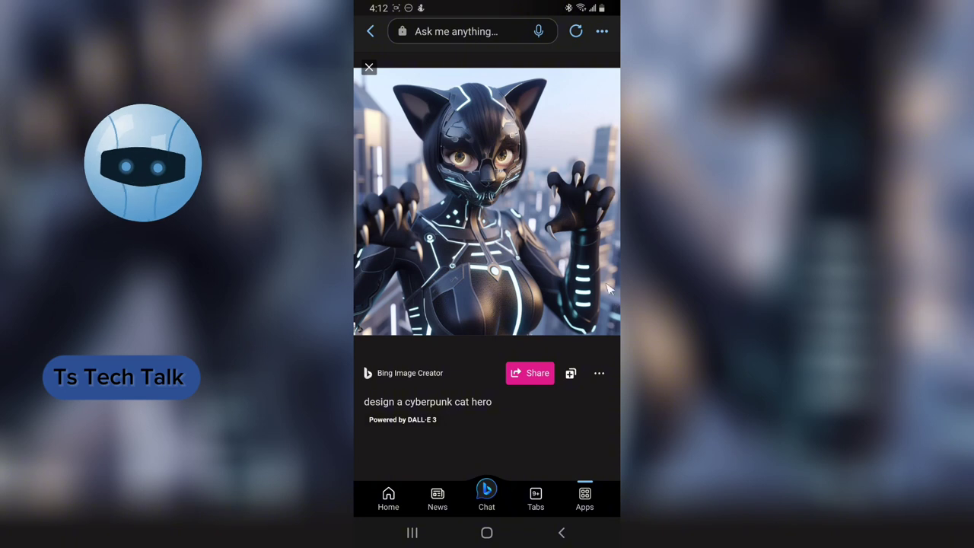
click(598, 373)
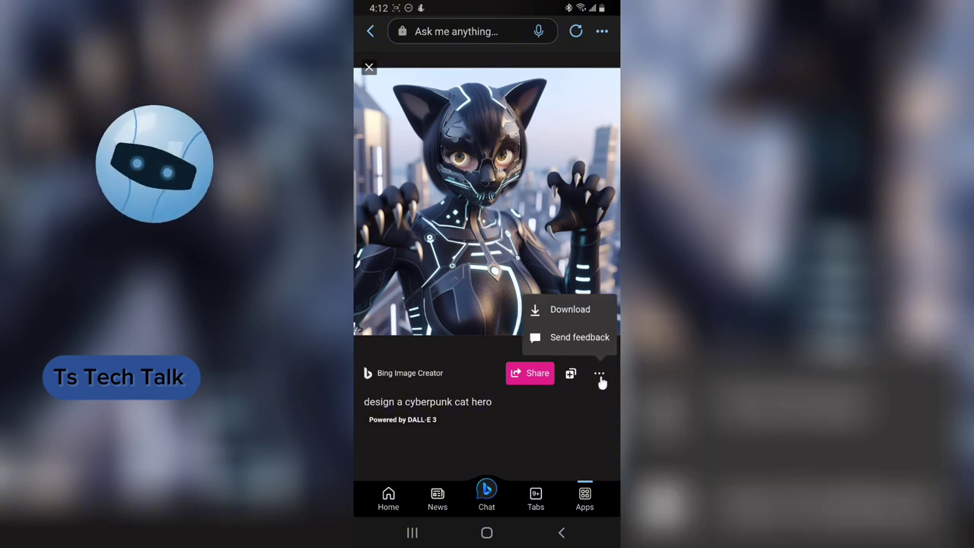
click(600, 373)
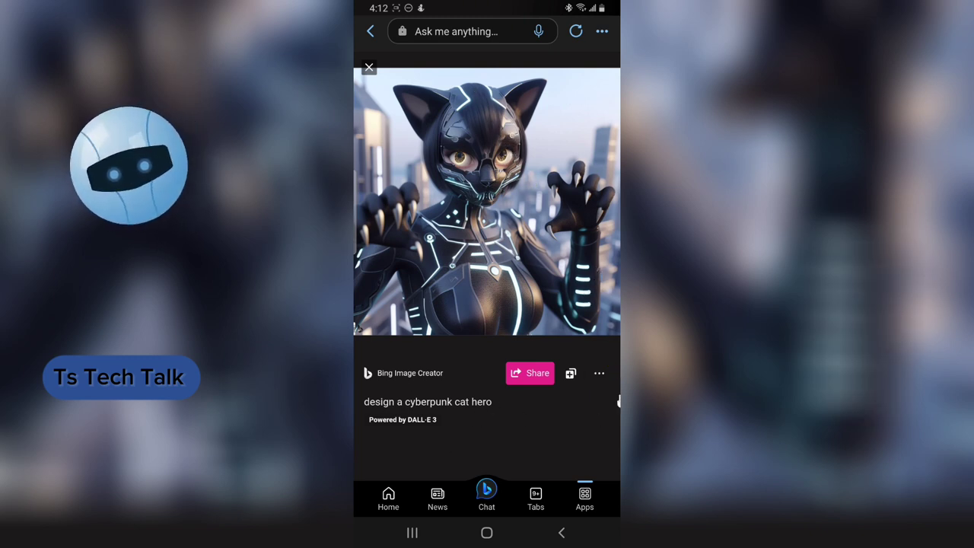
click(597, 376)
click(578, 312)
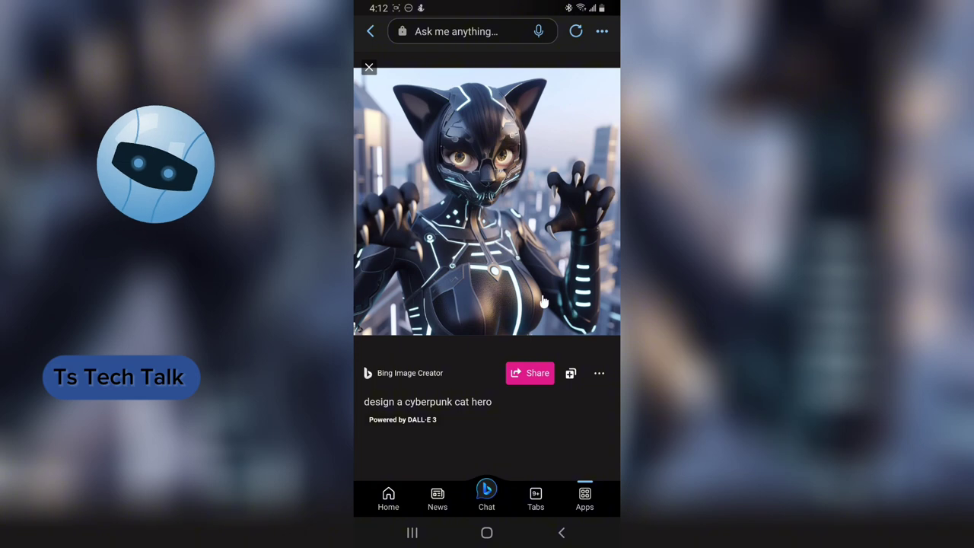
click(369, 70)
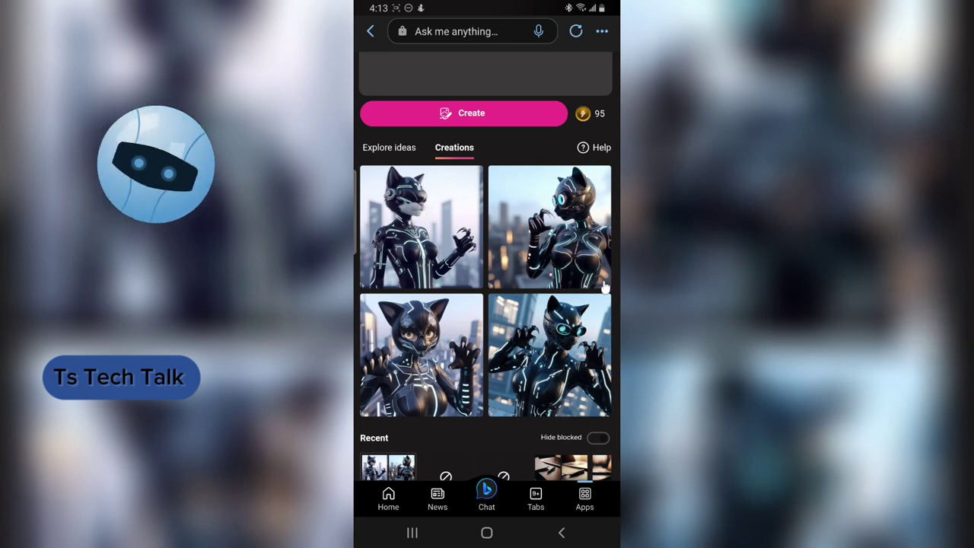
Step: Open the generated image of the cat with glowing blue goggles and raised claws, download it and return to the results
click(549, 355)
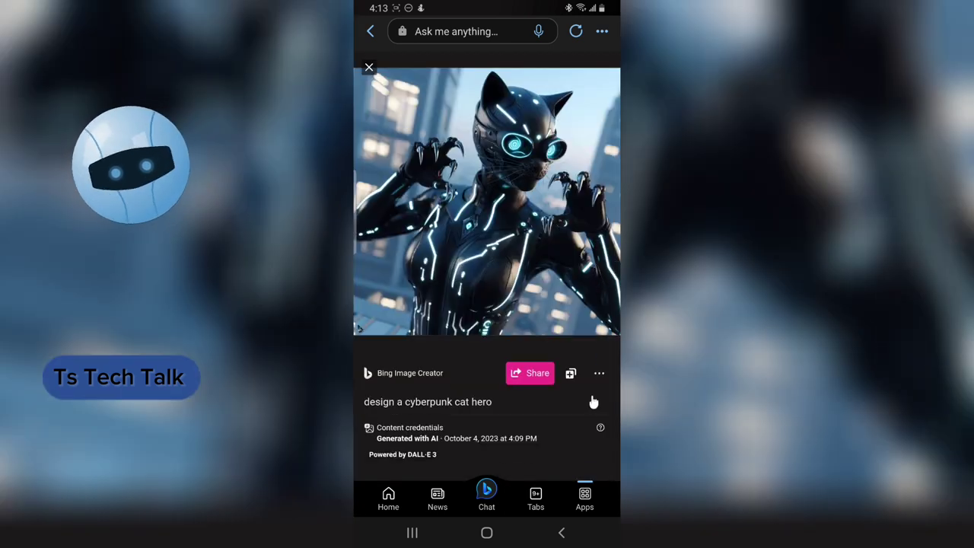
click(600, 374)
click(554, 309)
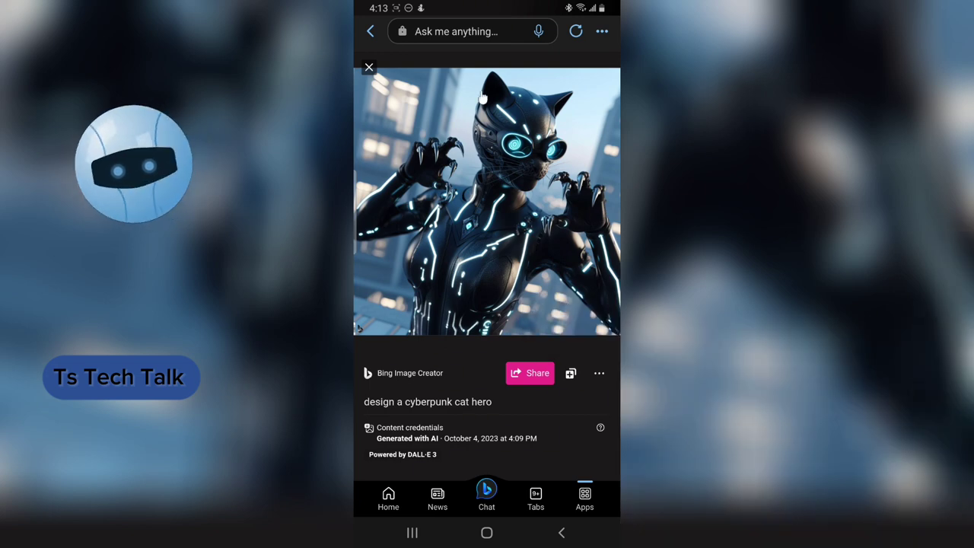
click(369, 68)
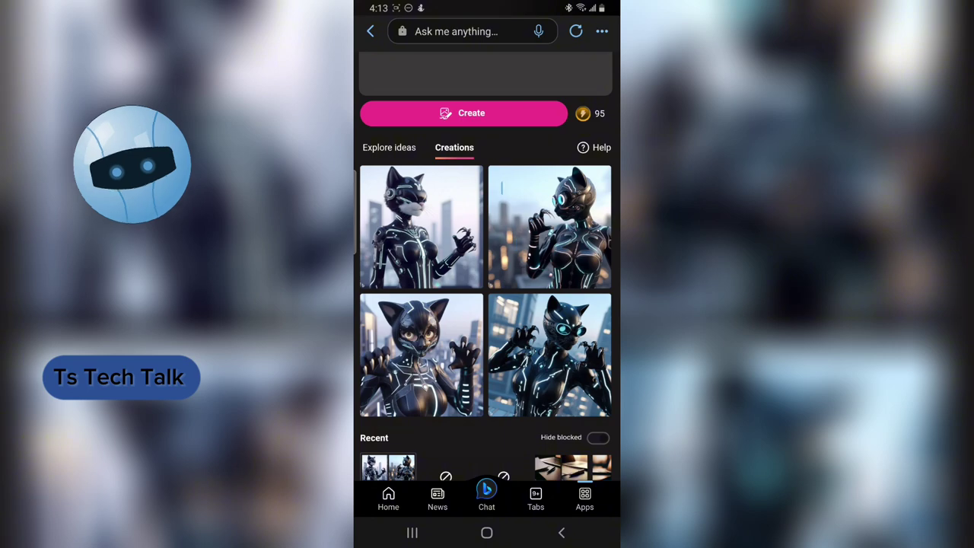